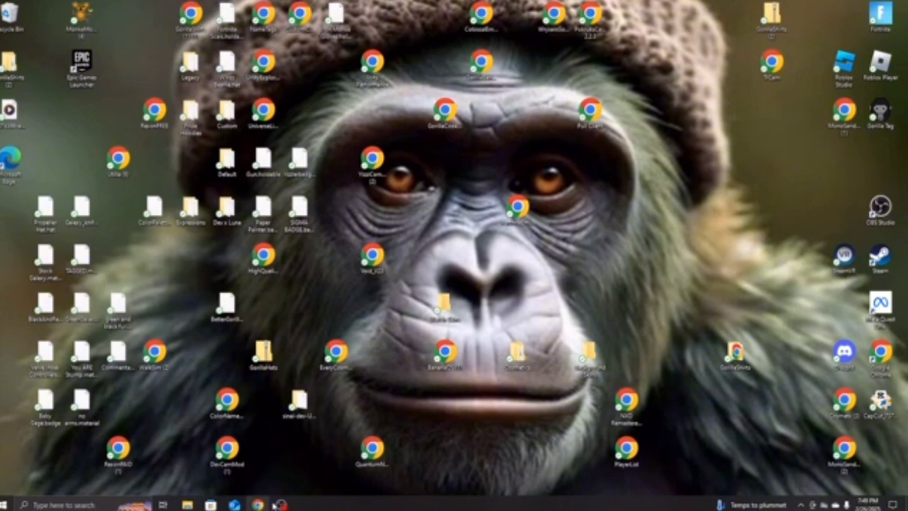
- Search 'obs studio' in a new Chrome window and visit obsproject.com, then bring up and minimize OBS
{"action": "mouse_move", "coordinate": [281, 504]}
{"action": "double_click", "coordinate": [192, 17]}
{"action": "type", "text": "obs stu"}
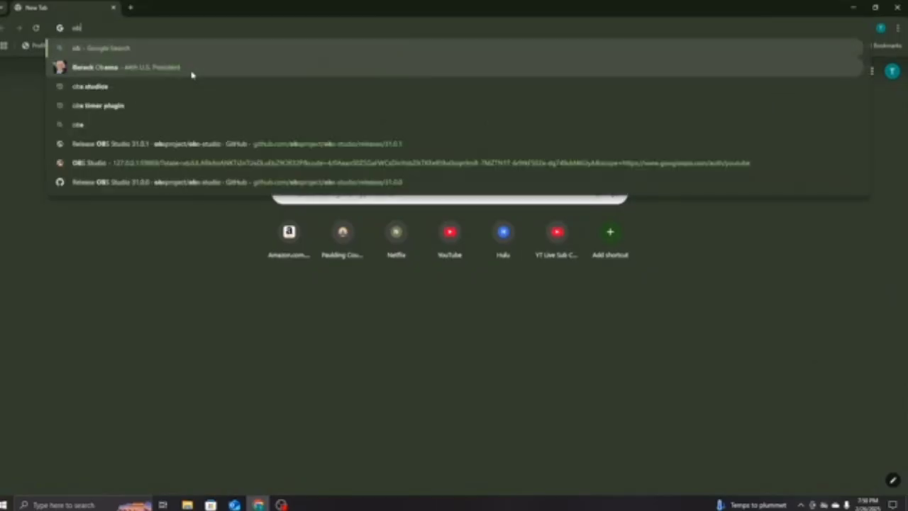
{"action": "type", "text": "dio"}
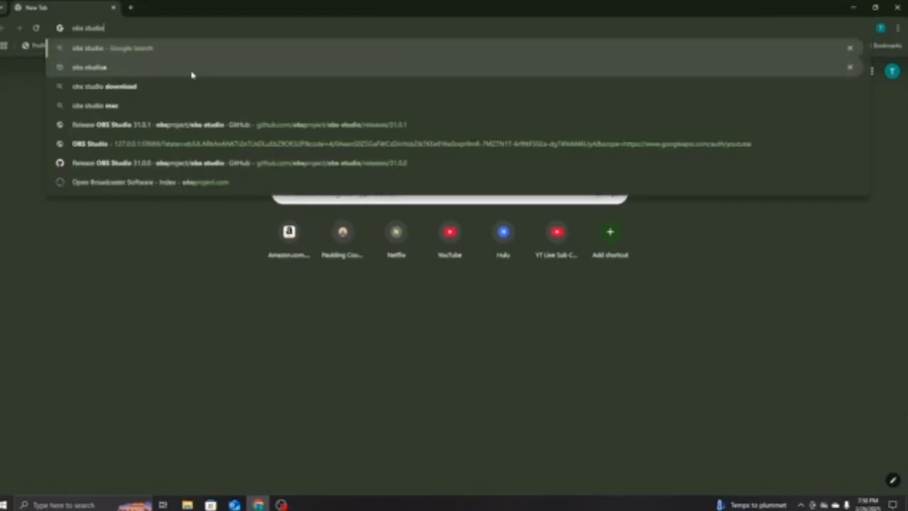
{"action": "key", "text": "Return"}
{"action": "left_click", "coordinate": [110, 161]}
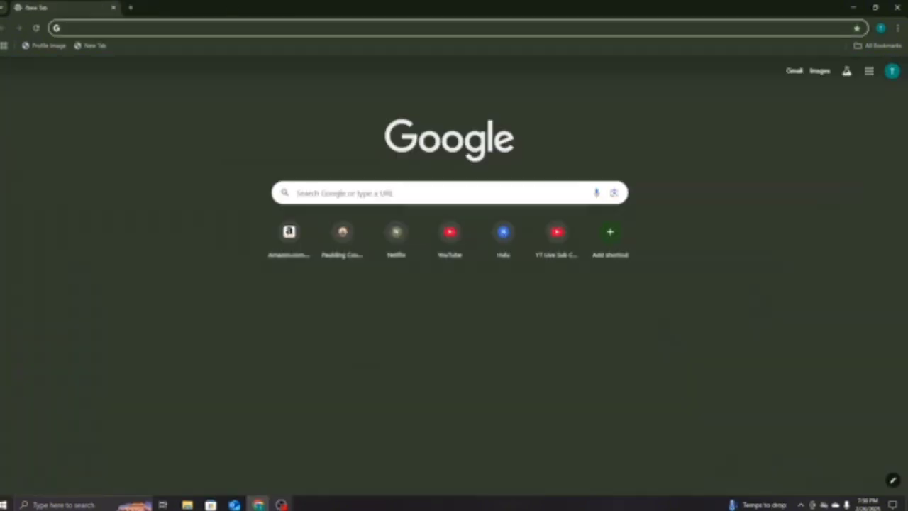
{"action": "left_click", "coordinate": [282, 504]}
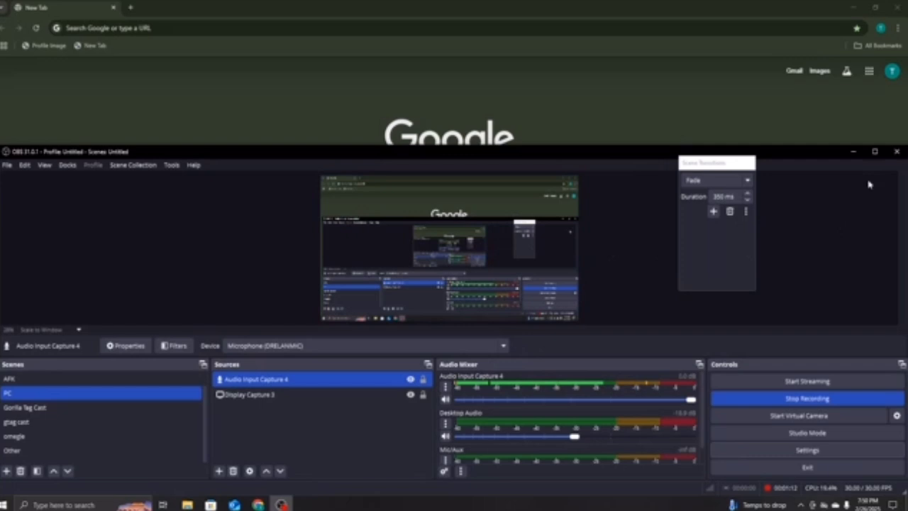
{"action": "left_click", "coordinate": [854, 152]}
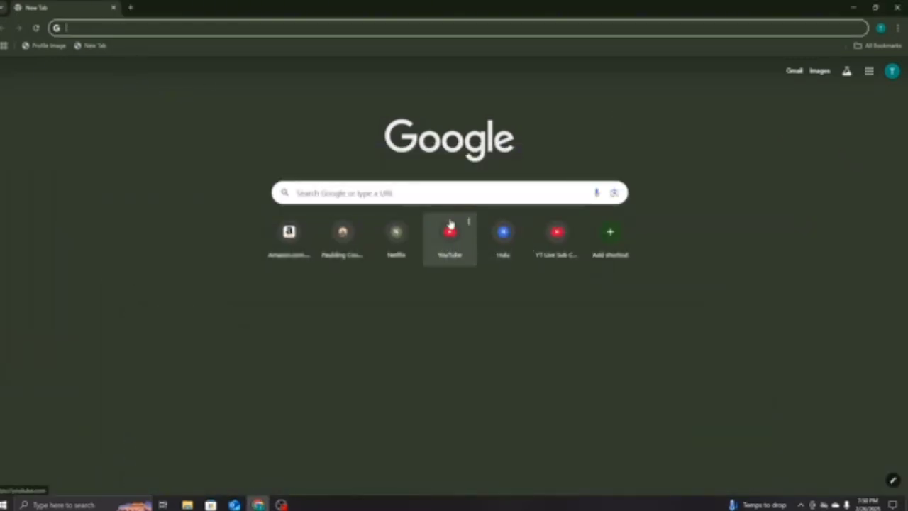
- Open YouTube and choose Create > Go live to reach the YouTube Studio streaming page
{"action": "left_click", "coordinate": [451, 224]}
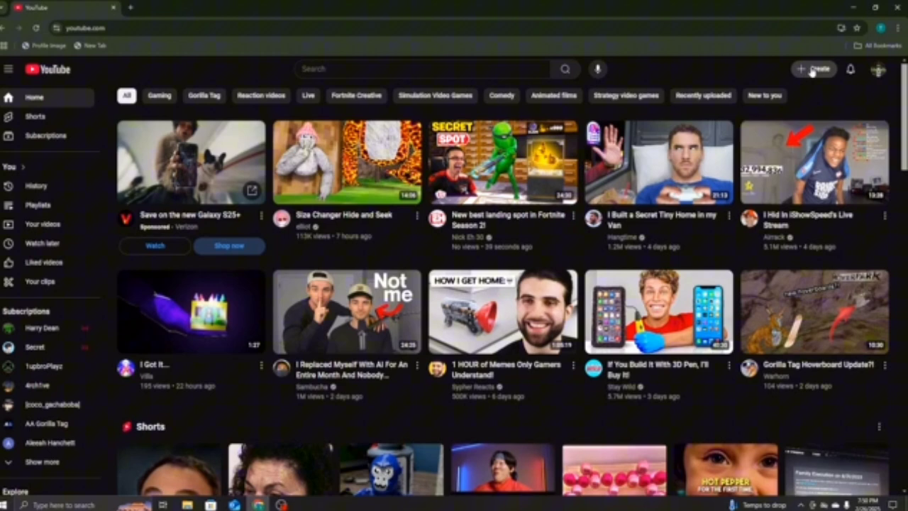
{"action": "left_click", "coordinate": [813, 69]}
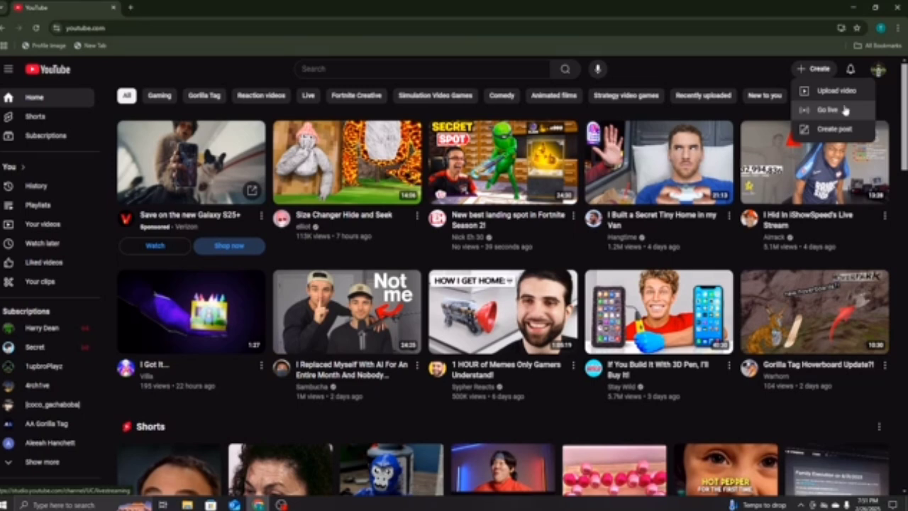
{"action": "left_click", "coordinate": [831, 122]}
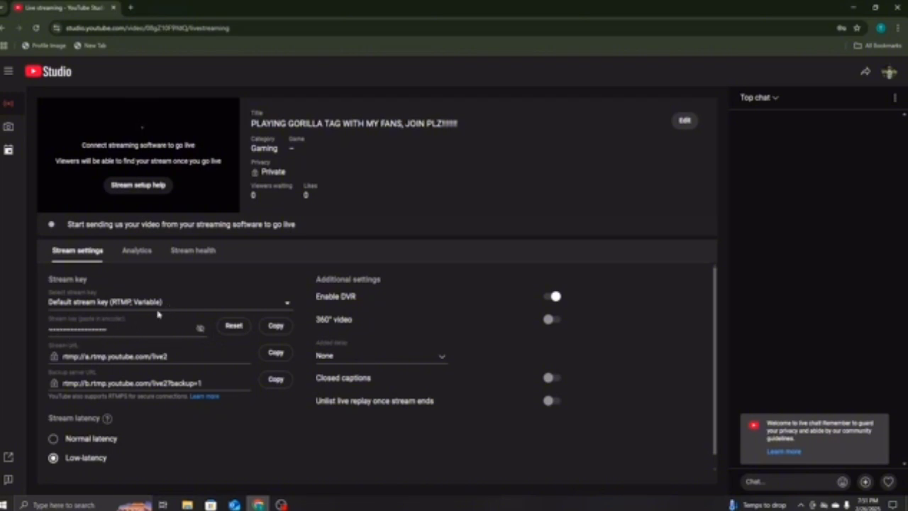
- Copy the YouTube stream key and switch back to OBS Studio
{"action": "left_click", "coordinate": [275, 327]}
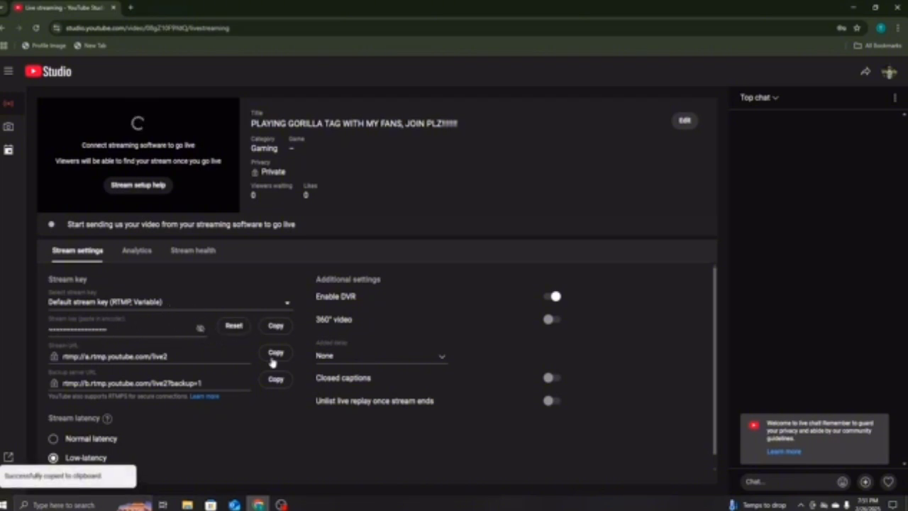
{"action": "left_click", "coordinate": [281, 503]}
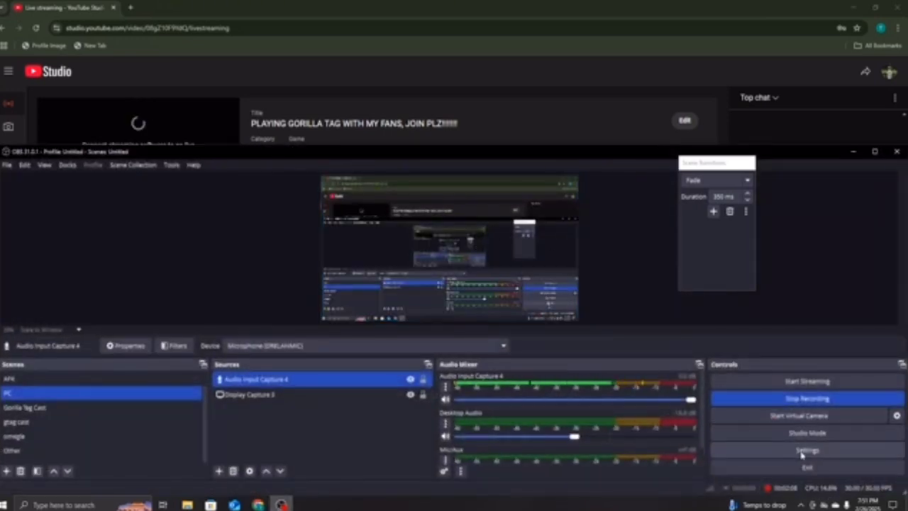
- In OBS Stream settings, keep the Primary YouTube ingest server and switch to Use Stream Key (advanced)
{"action": "left_click", "coordinate": [805, 450]}
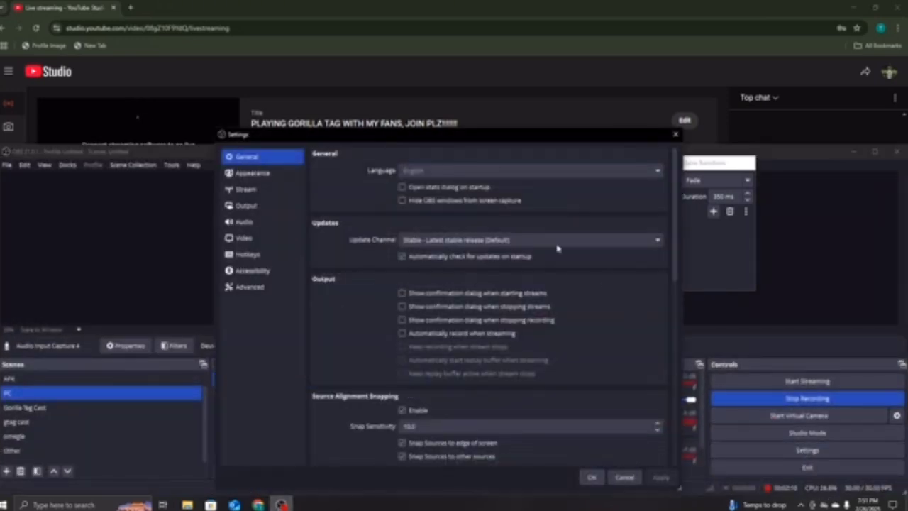
{"action": "left_click", "coordinate": [250, 195]}
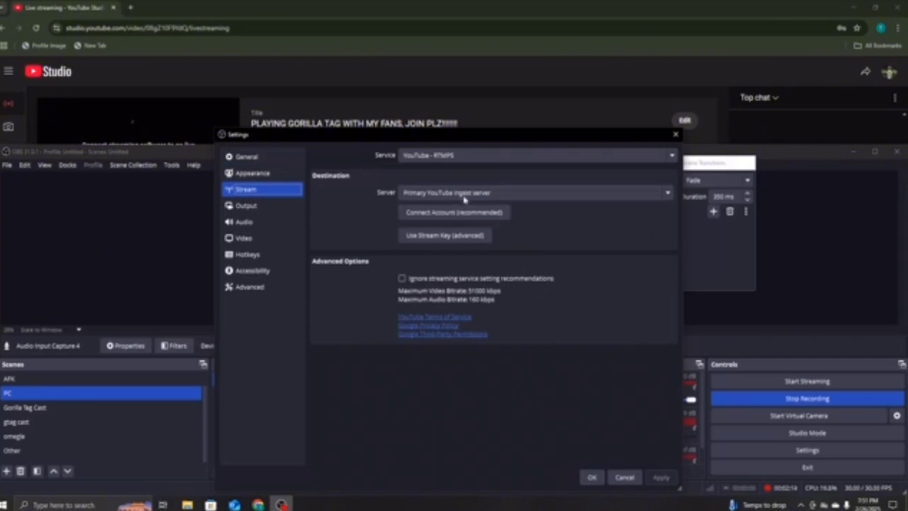
{"action": "left_click", "coordinate": [429, 193]}
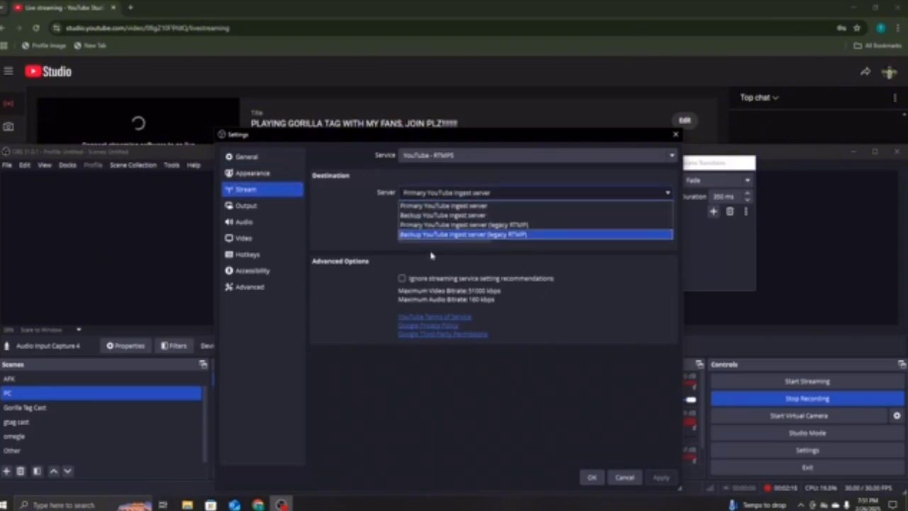
{"action": "left_click", "coordinate": [456, 206]}
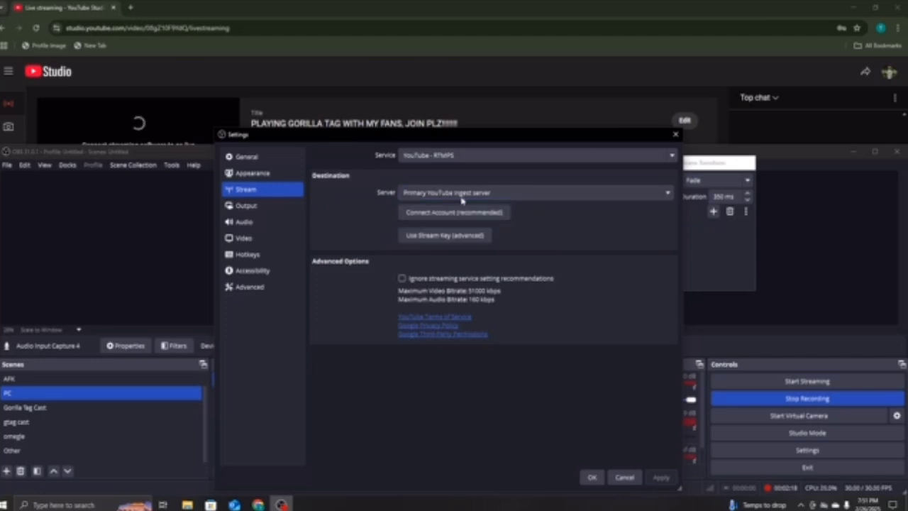
{"action": "left_click", "coordinate": [437, 237]}
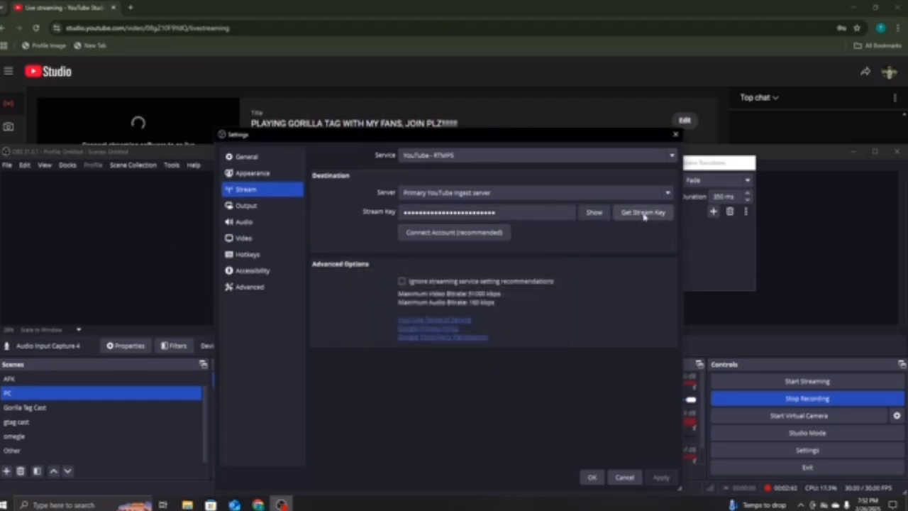
{"action": "left_click", "coordinate": [673, 137]}
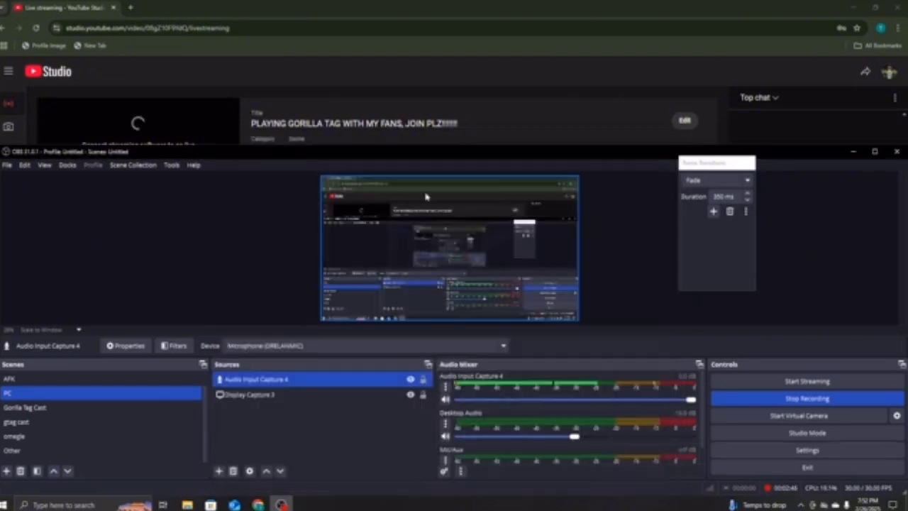
{"action": "left_click", "coordinate": [854, 153]}
{"action": "left_click", "coordinate": [282, 505]}
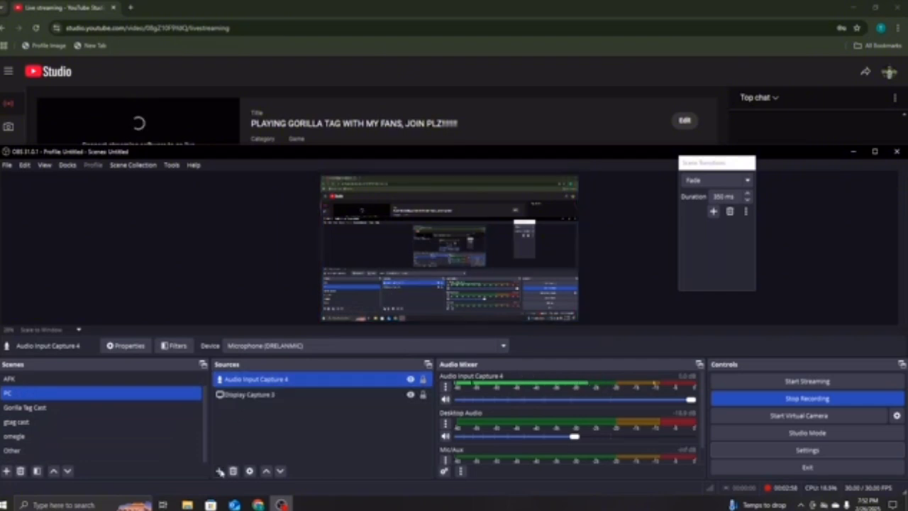
{"action": "left_click", "coordinate": [220, 471]}
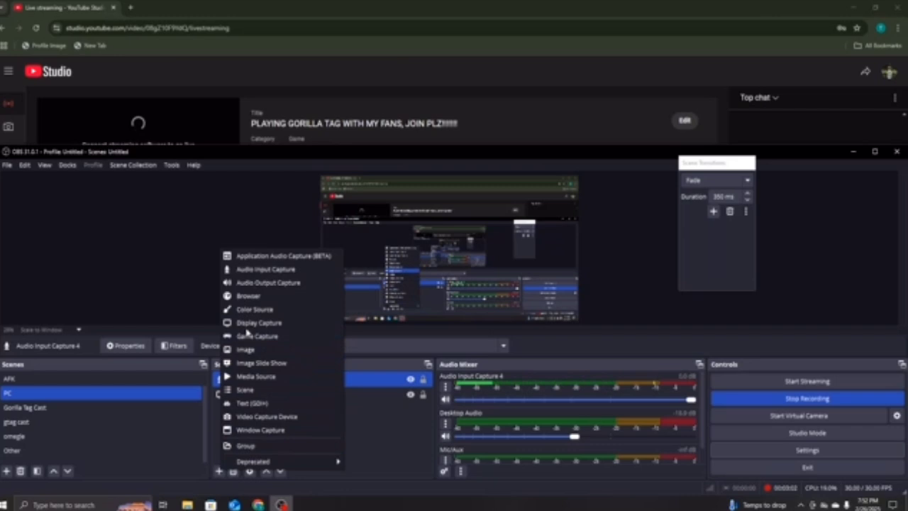
{"action": "left_click", "coordinate": [246, 403]}
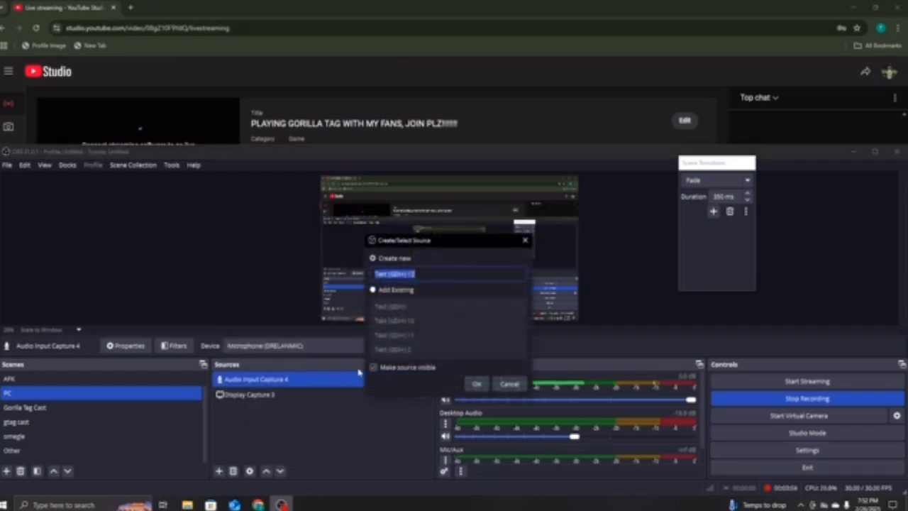
{"action": "left_click", "coordinate": [476, 384]}
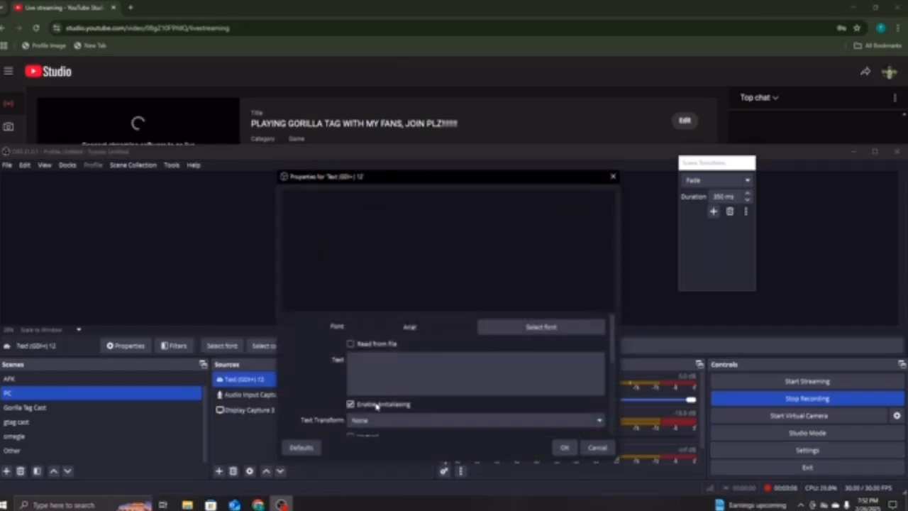
{"action": "left_click", "coordinate": [379, 372]}
{"action": "type", "text": "code"}
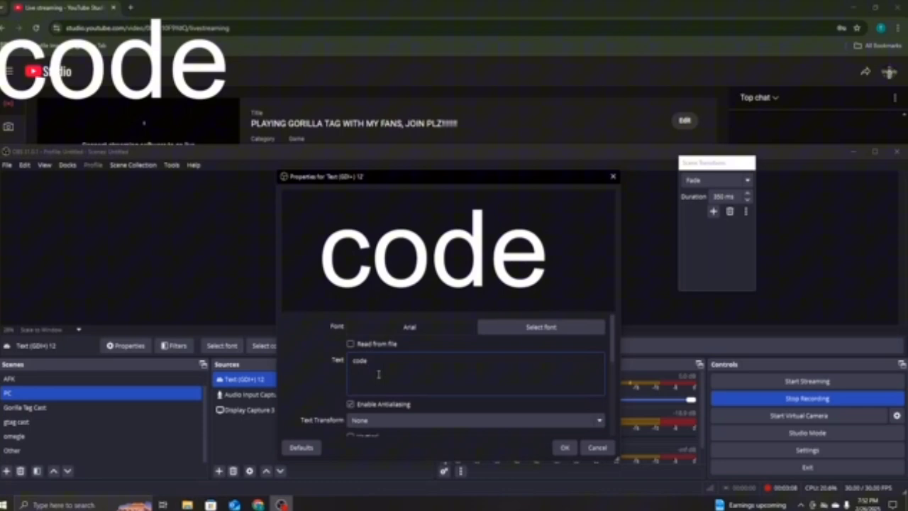
{"action": "type", "text": ": krazyboy"}
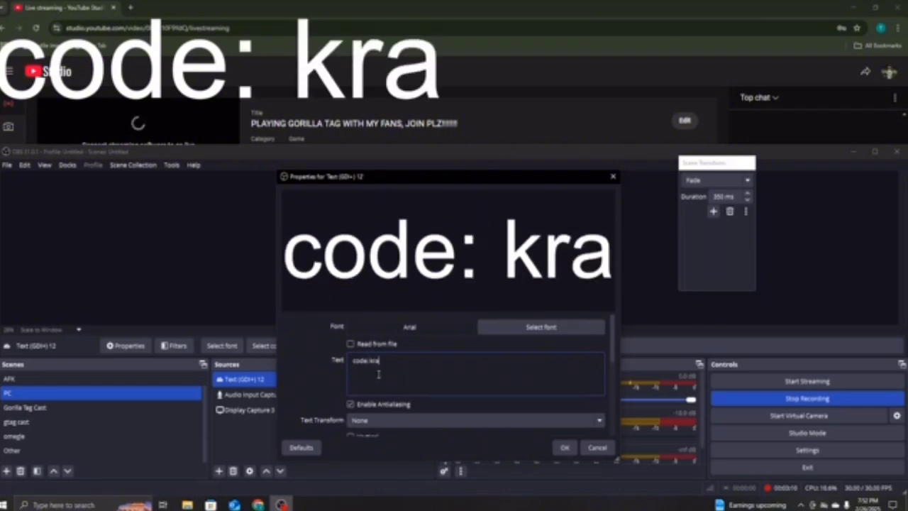
{"action": "left_click", "coordinate": [565, 447]}
{"action": "left_click_drag", "start_coordinate": [526, 224], "coordinate": [534, 240]}
{"action": "left_click", "coordinate": [545, 243]}
{"action": "left_click", "coordinate": [541, 240]}
{"action": "key", "text": "Delete"}
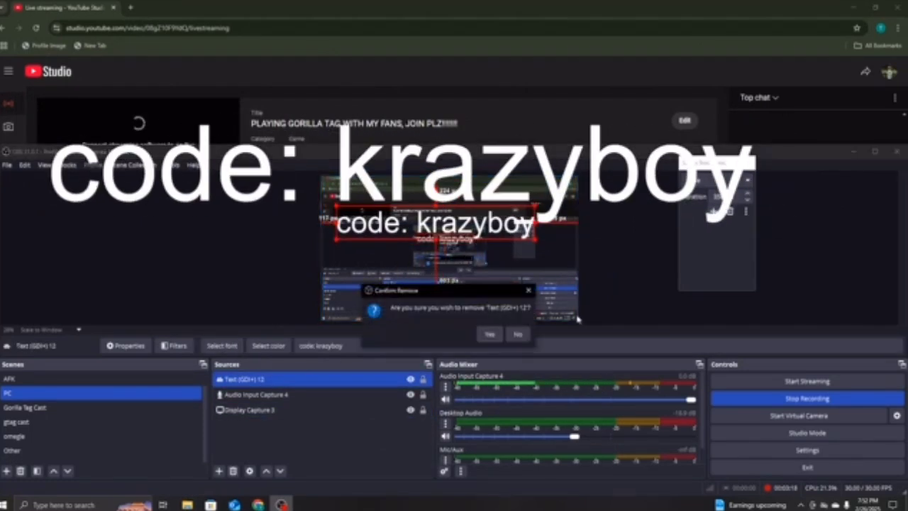
{"action": "left_click", "coordinate": [489, 334]}
{"action": "left_click", "coordinate": [270, 390]}
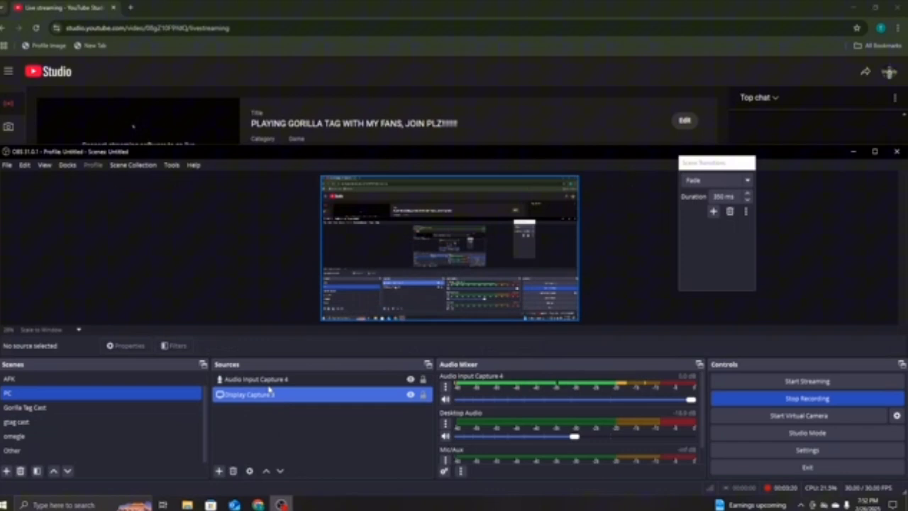
{"action": "left_click", "coordinate": [270, 391], "text": "ctrl"}
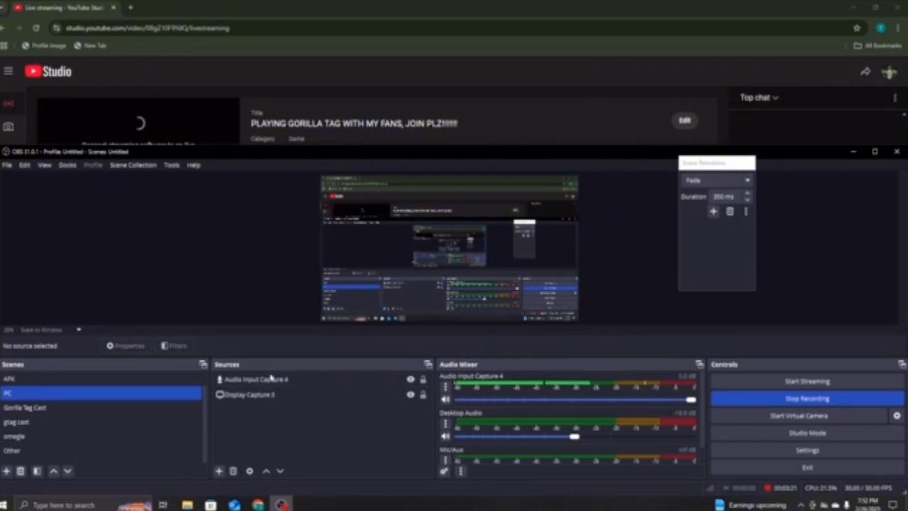
- In a new Chrome tab, go to the Livecounts live subscriber counter and search for the channel
{"action": "left_click", "coordinate": [851, 156]}
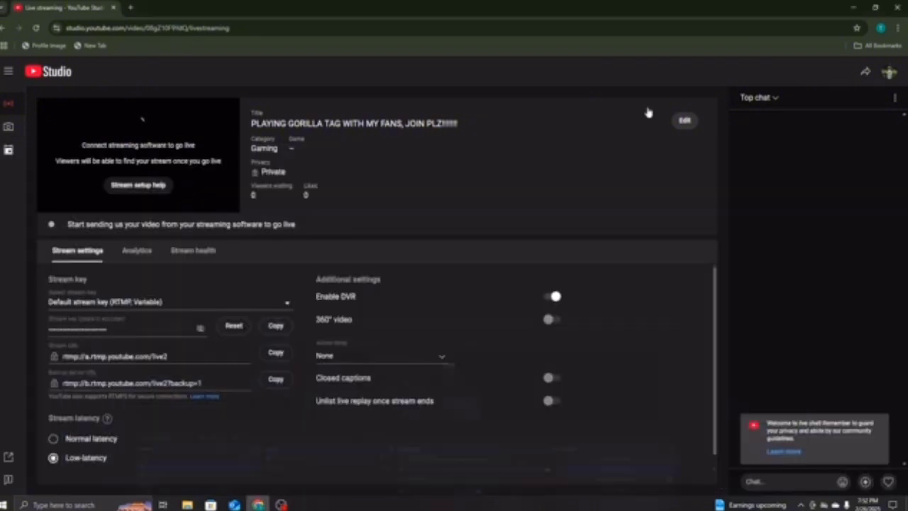
{"action": "left_click", "coordinate": [130, 8]}
{"action": "type", "text": "live su"}
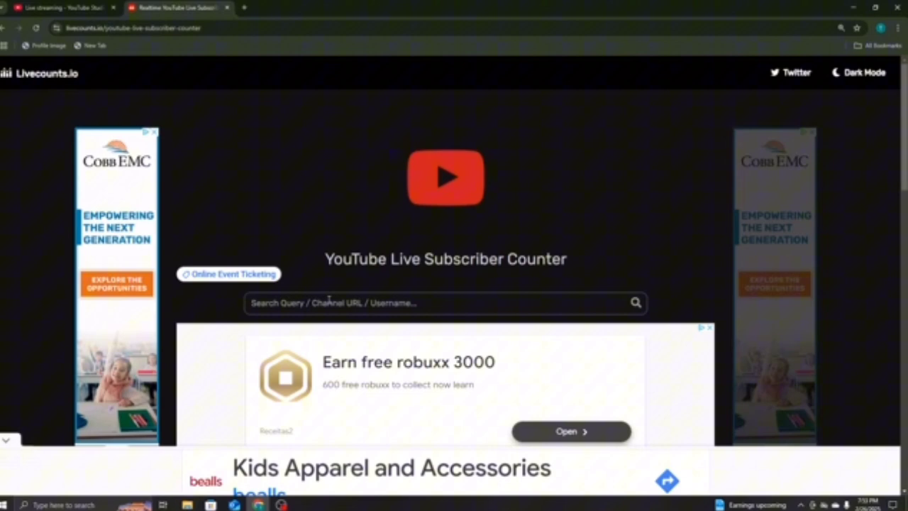
{"action": "type", "text": "Kraz"}
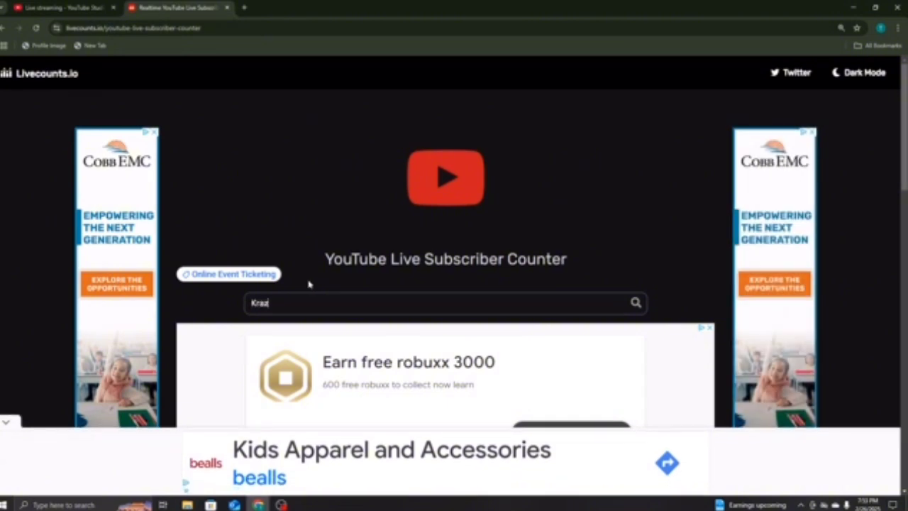
{"action": "type", "text": "ybo"}
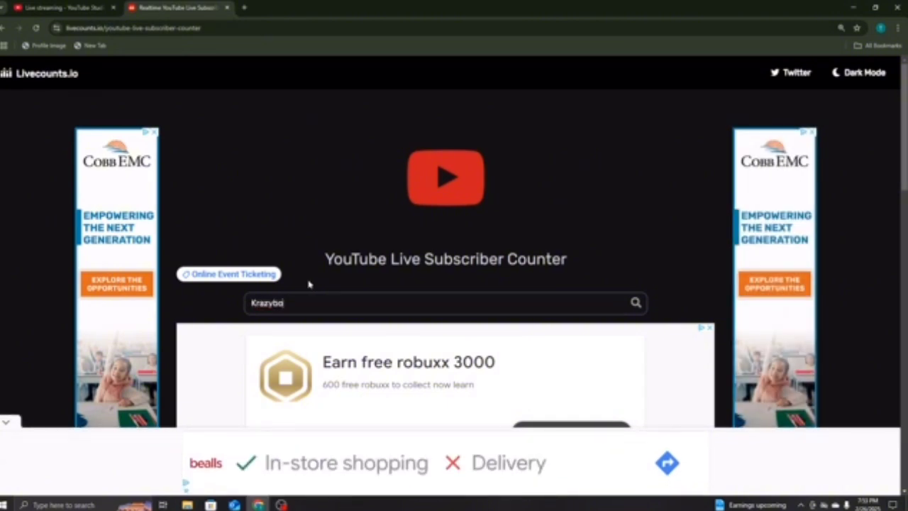
{"action": "type", "text": "y_vr"}
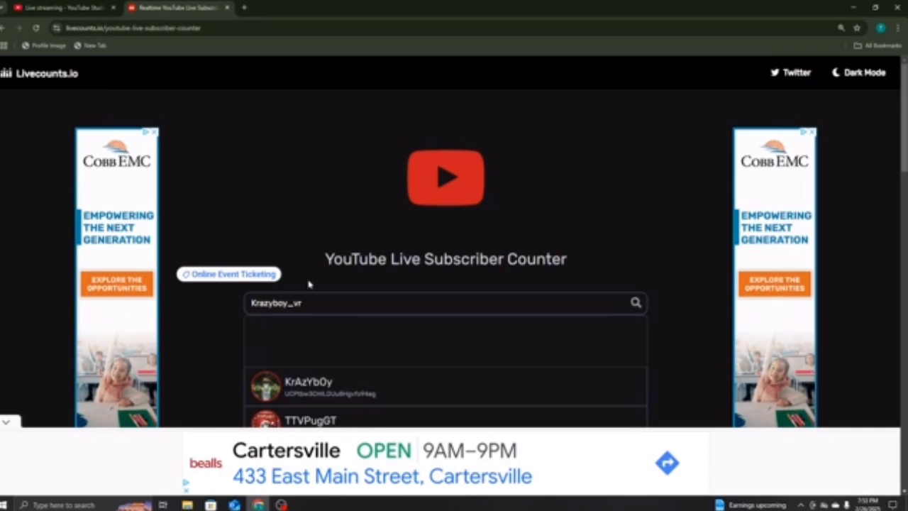
- Open the channel's 8,120-subscriber counter, dismiss the ad, and minimize the browser
{"action": "scroll", "coordinate": [308, 284], "scroll_direction": "down", "scroll_amount": 2}
{"action": "left_click", "coordinate": [274, 297]}
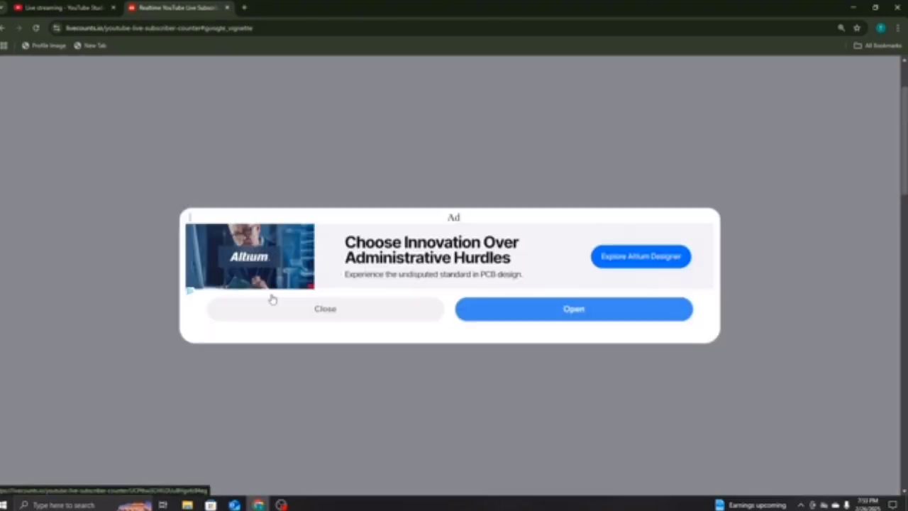
{"action": "left_click", "coordinate": [366, 305]}
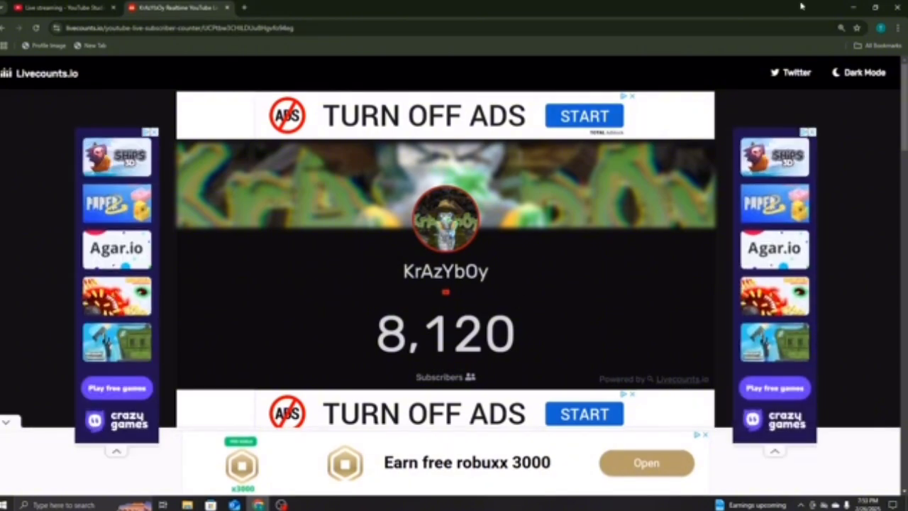
{"action": "left_click", "coordinate": [855, 7]}
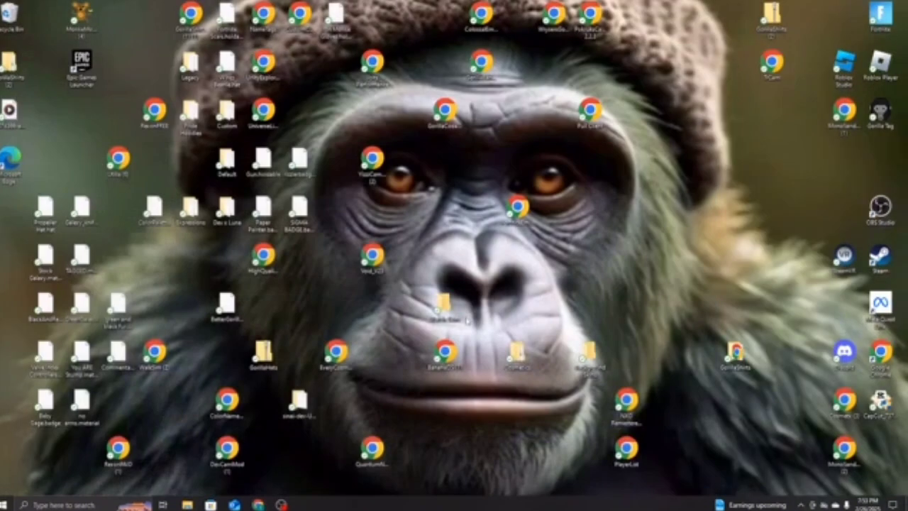
- Add a new browser source named Browser 4 to the PC scene
{"action": "left_click", "coordinate": [283, 503]}
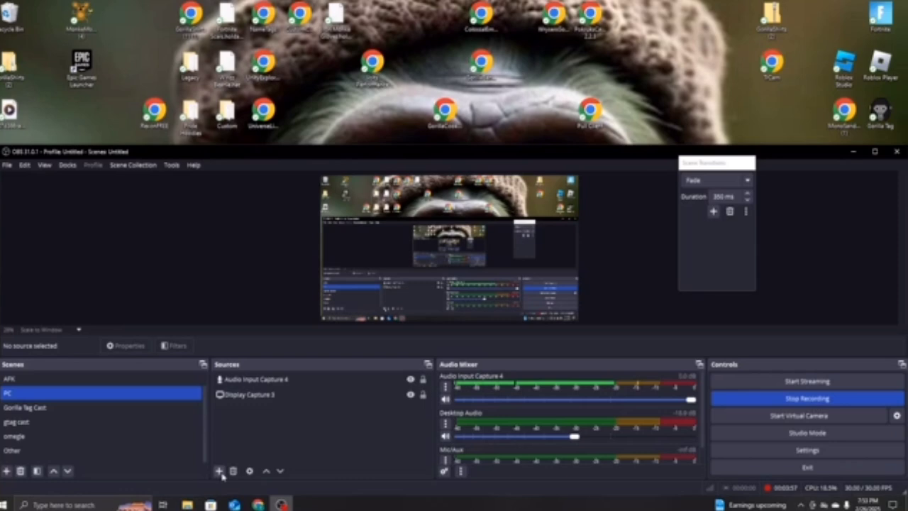
{"action": "left_click", "coordinate": [219, 471]}
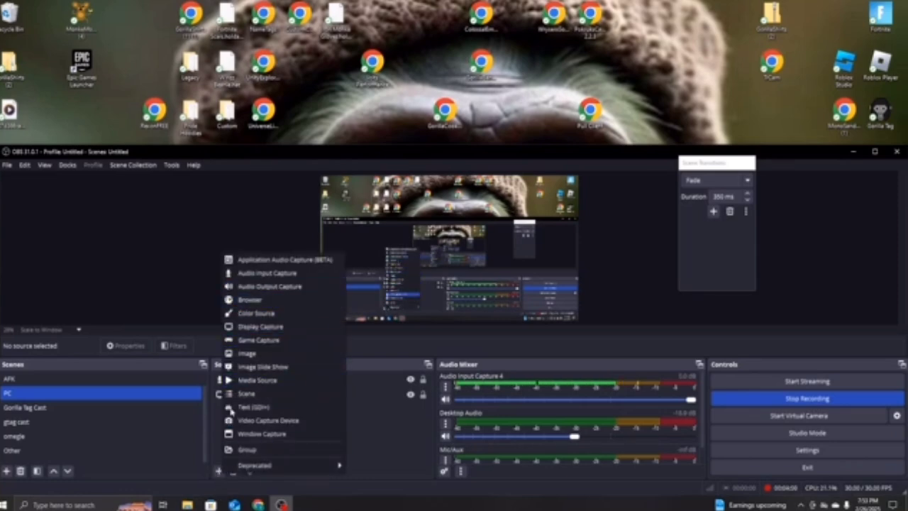
{"action": "left_click", "coordinate": [273, 299]}
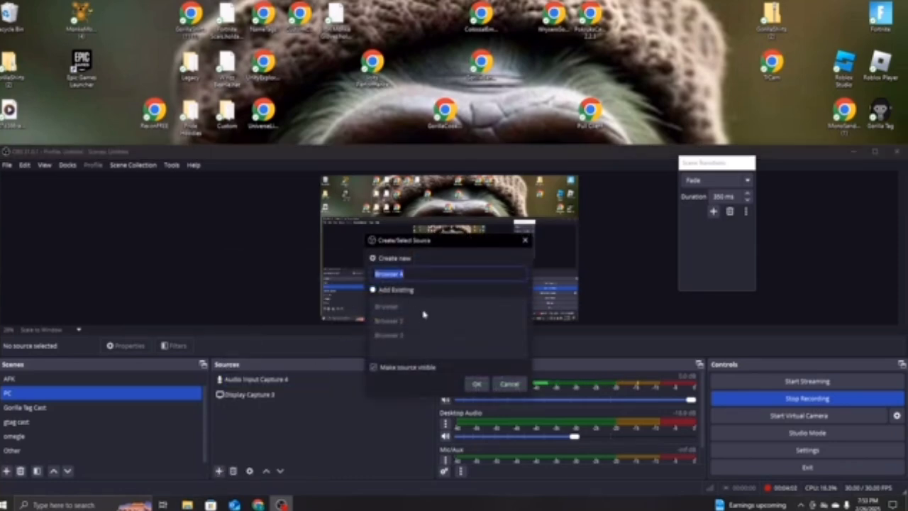
{"action": "left_click", "coordinate": [476, 384]}
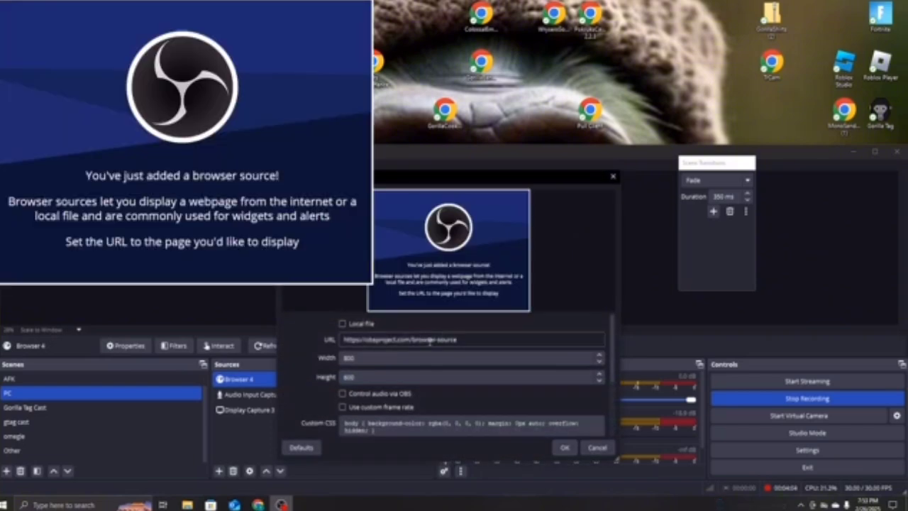
- Replace the Browser 4 URL with the copied Livecounts subscriber counter address and confirm
{"action": "key", "text": "ctrl+a"}
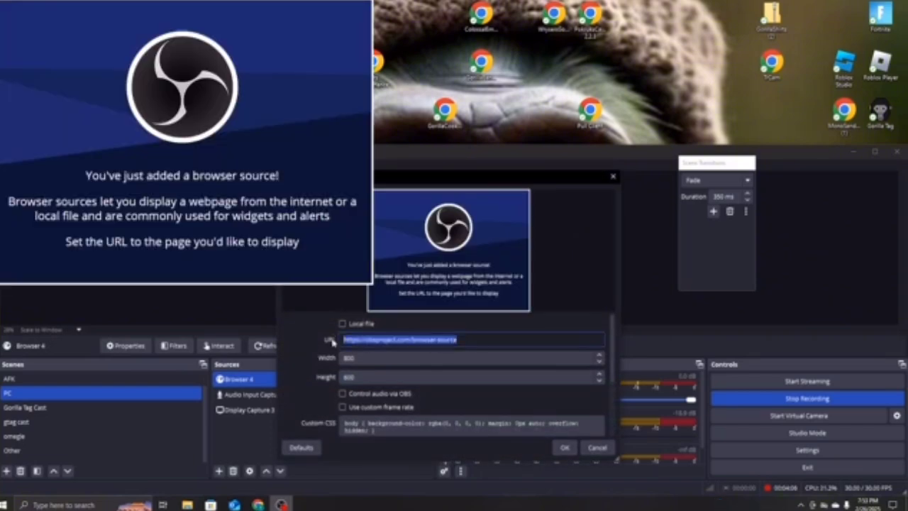
{"action": "key", "text": "BackSpace"}
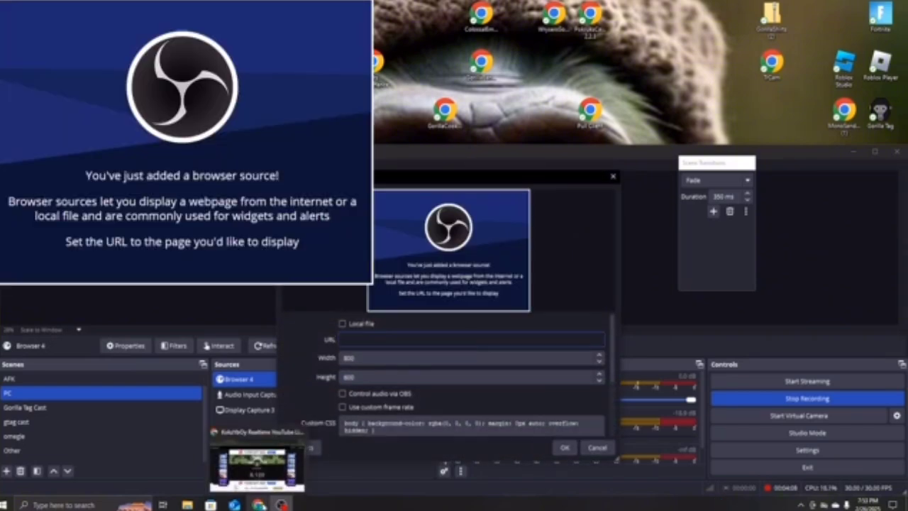
{"action": "left_click", "coordinate": [259, 504]}
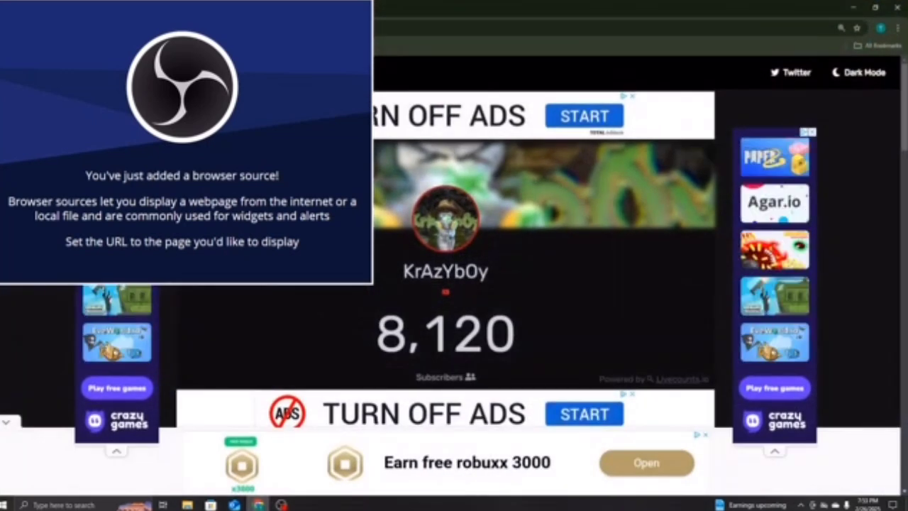
{"action": "key", "text": "ctrl+l"}
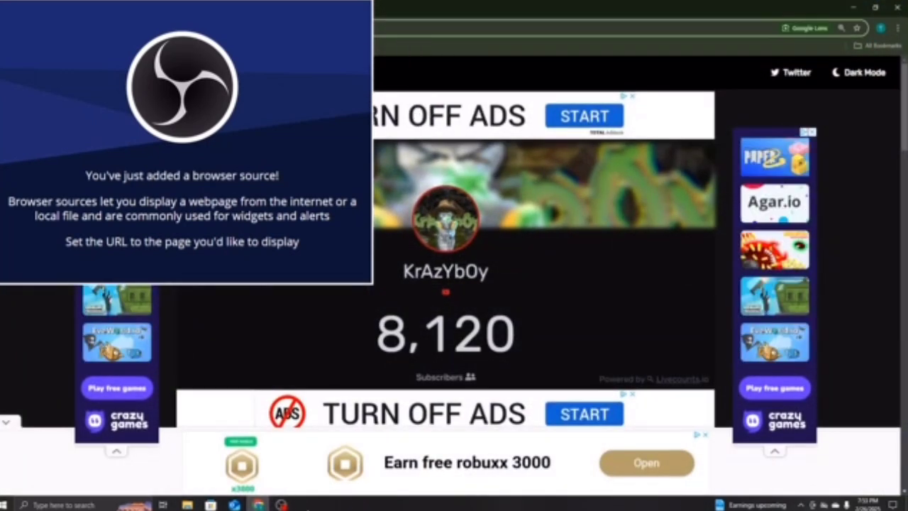
{"action": "left_click", "coordinate": [282, 504]}
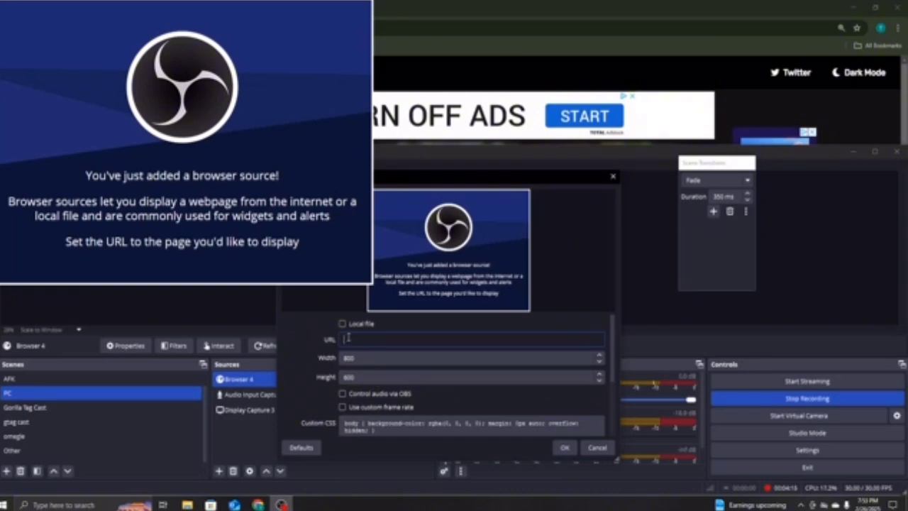
{"action": "key", "text": "ctrl+v"}
{"action": "left_click", "coordinate": [564, 448]}
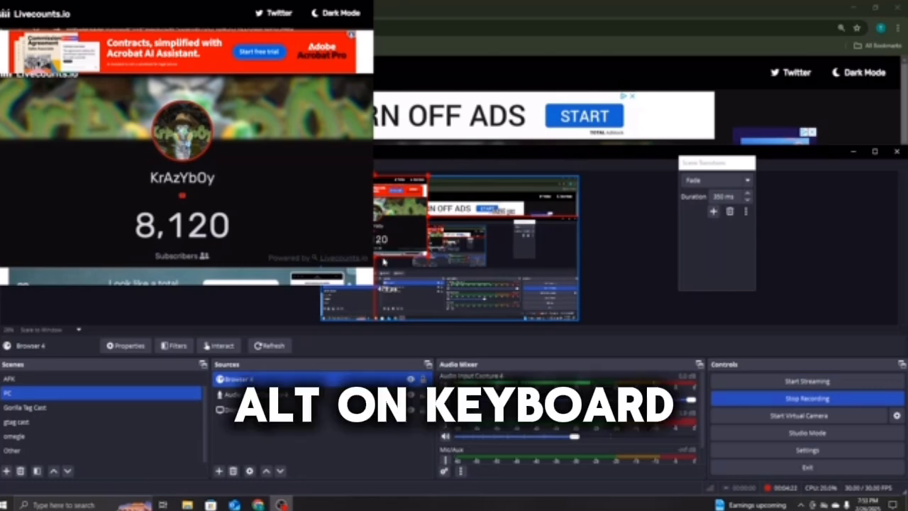
- Crop Browser 4's bottom, left and right edges so only the subscriber number shows
{"action": "left_click_drag", "start_coordinate": [187, 285], "coordinate": [188, 250], "text": "alt"}
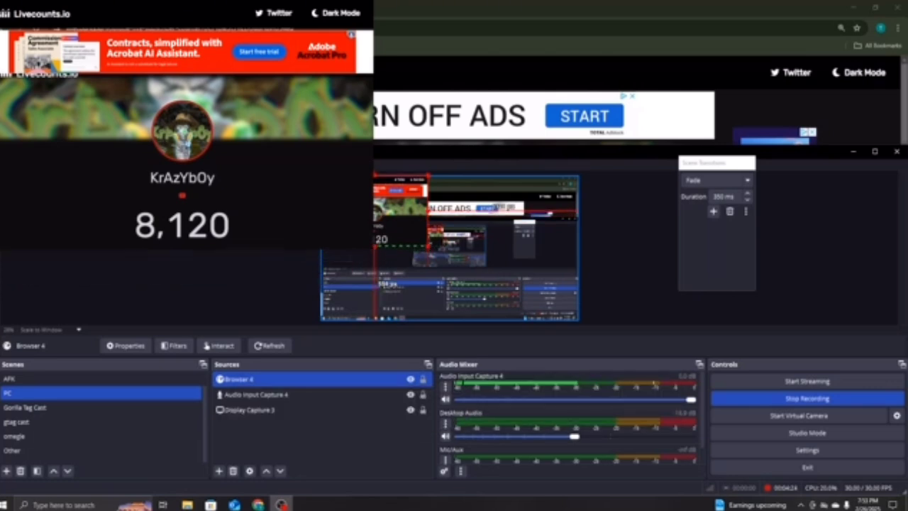
{"action": "left_click_drag", "start_coordinate": [0, 125], "coordinate": [125, 124], "text": "alt"}
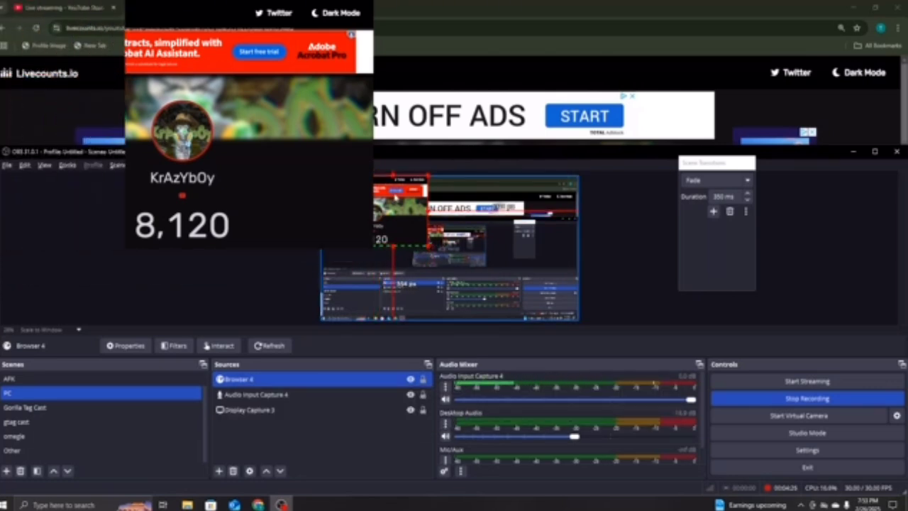
{"action": "left_click_drag", "start_coordinate": [373, 0], "coordinate": [249, 199], "text": "alt"}
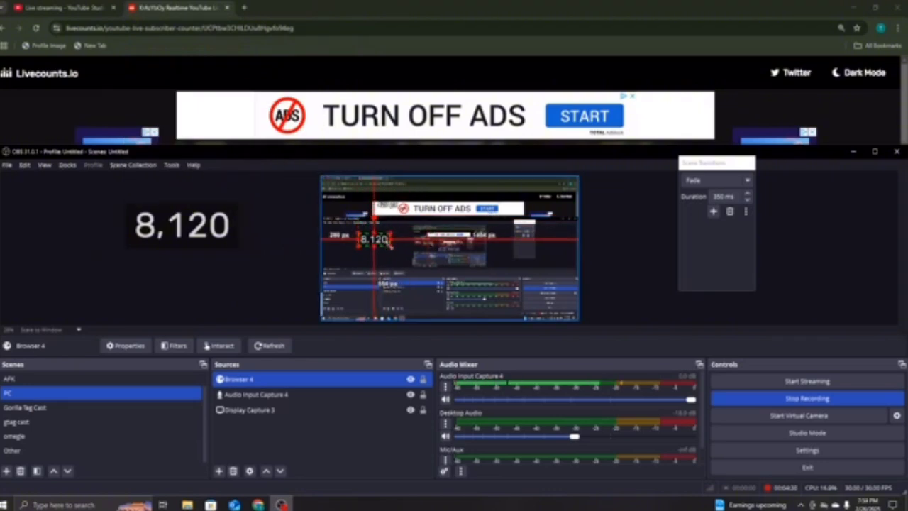
- Enlarge the subscriber number and move it into the scene's top-left corner
{"action": "left_click_drag", "start_coordinate": [390, 244], "coordinate": [362, 186]}
{"action": "left_click_drag", "start_coordinate": [370, 192], "coordinate": [377, 221]}
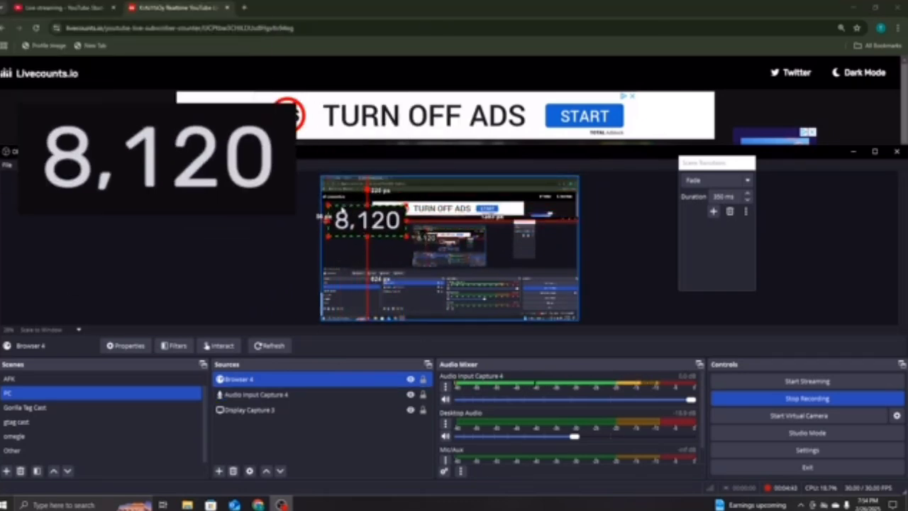
{"action": "left_click_drag", "start_coordinate": [353, 211], "coordinate": [346, 206]}
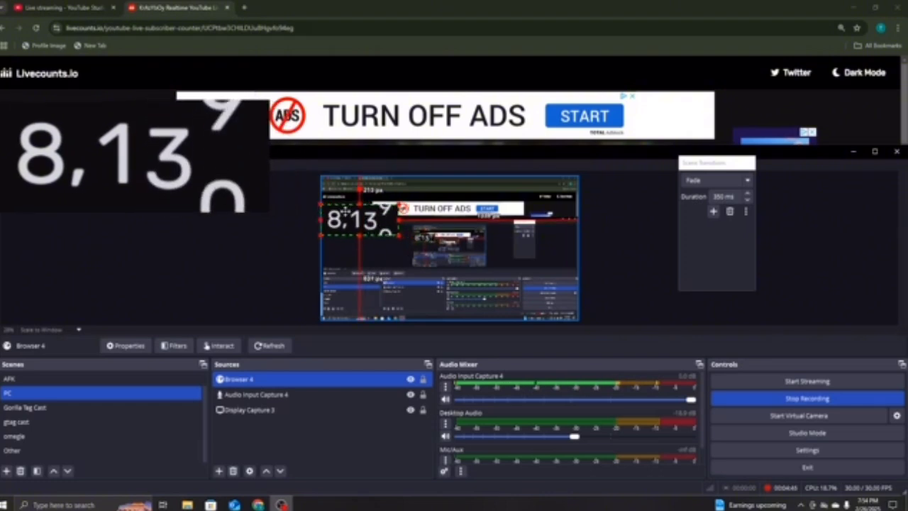
{"action": "left_click", "coordinate": [384, 200]}
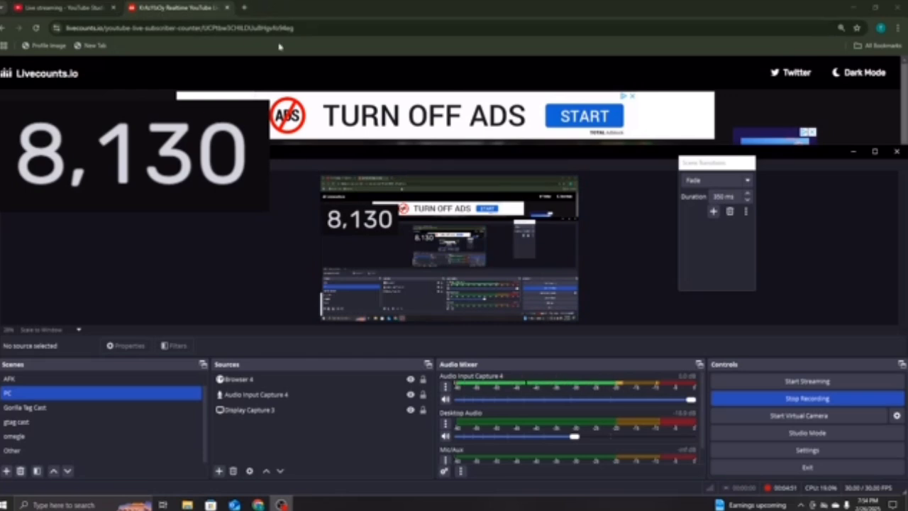
- Load the pasted oculus.com/casting address in a new Chrome tab, then return to OBS and select Display Capture
{"action": "left_click", "coordinate": [854, 151]}
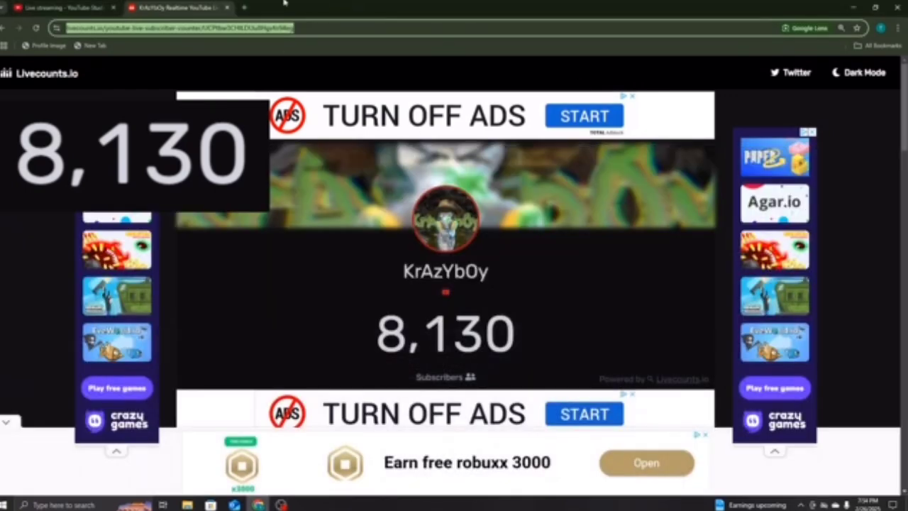
{"action": "left_click", "coordinate": [243, 8]}
{"action": "key", "text": "ctrl+v"}
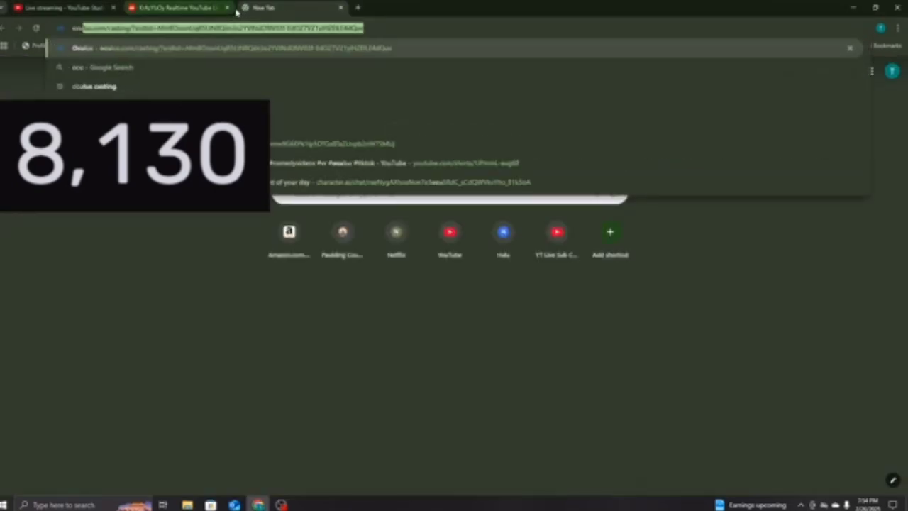
{"action": "key", "text": "Return"}
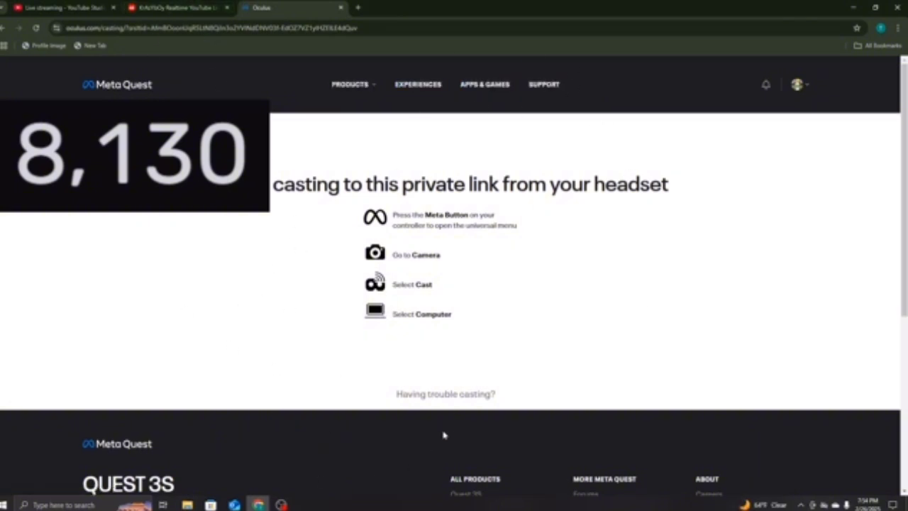
{"action": "left_click", "coordinate": [282, 505]}
{"action": "left_click", "coordinate": [242, 410]}
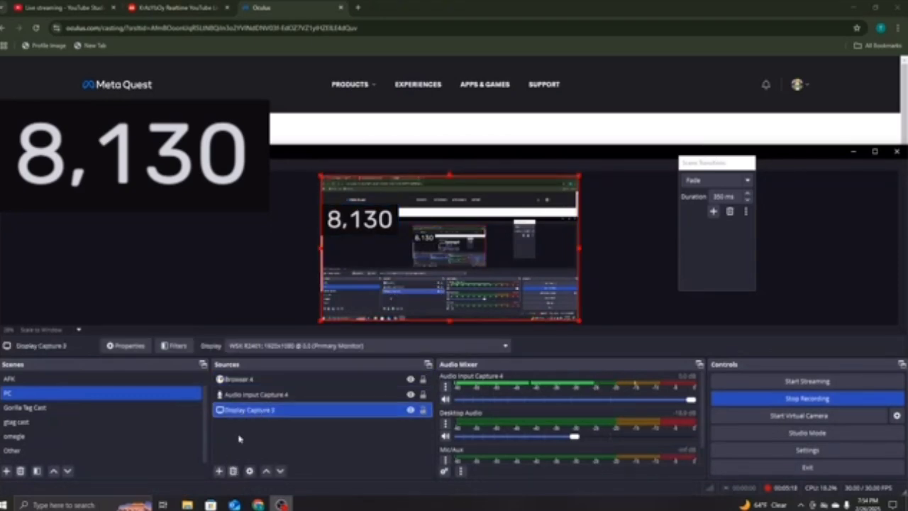
- Open and close the Display Capture 3 properties, then deselect it
{"action": "double_click", "coordinate": [333, 410]}
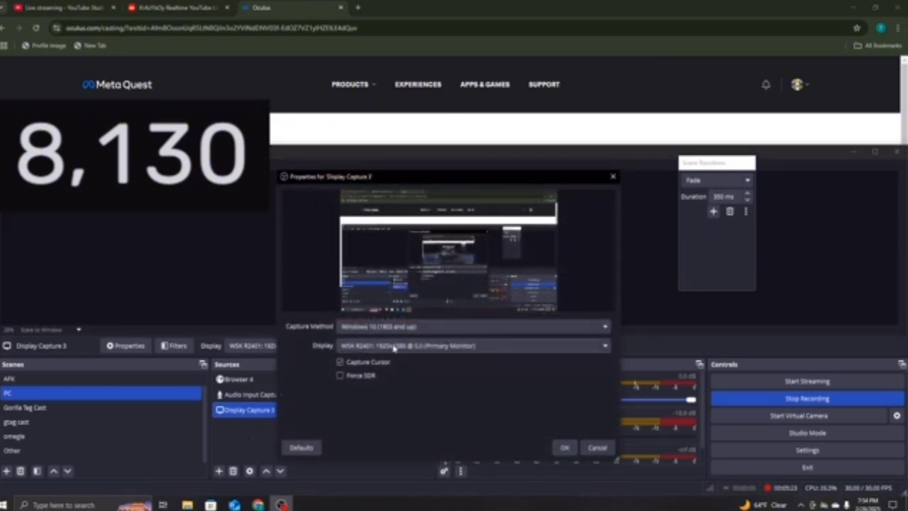
{"action": "left_click", "coordinate": [613, 176]}
{"action": "left_click", "coordinate": [236, 447]}
- Add a Window Capture source that captures the Oculus casting Chrome window
{"action": "left_click", "coordinate": [218, 471]}
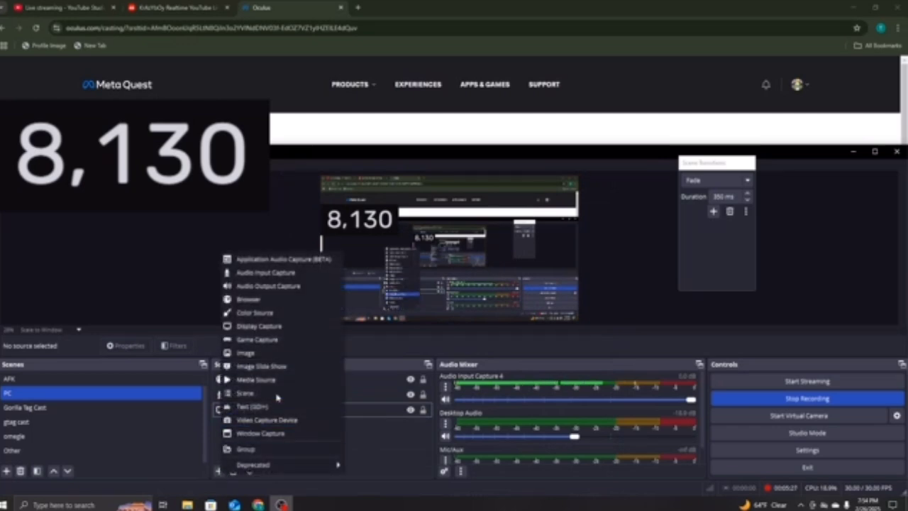
{"action": "left_click", "coordinate": [260, 433]}
{"action": "left_click", "coordinate": [477, 384]}
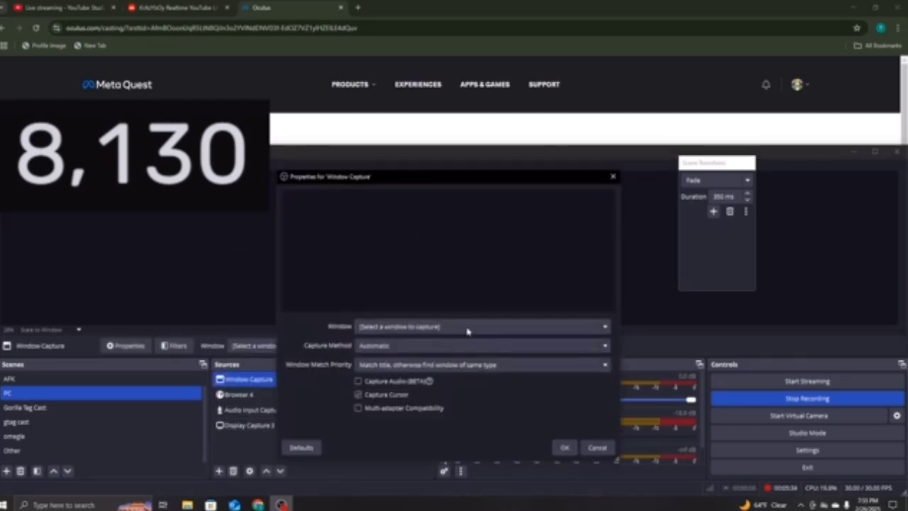
{"action": "left_click", "coordinate": [448, 326]}
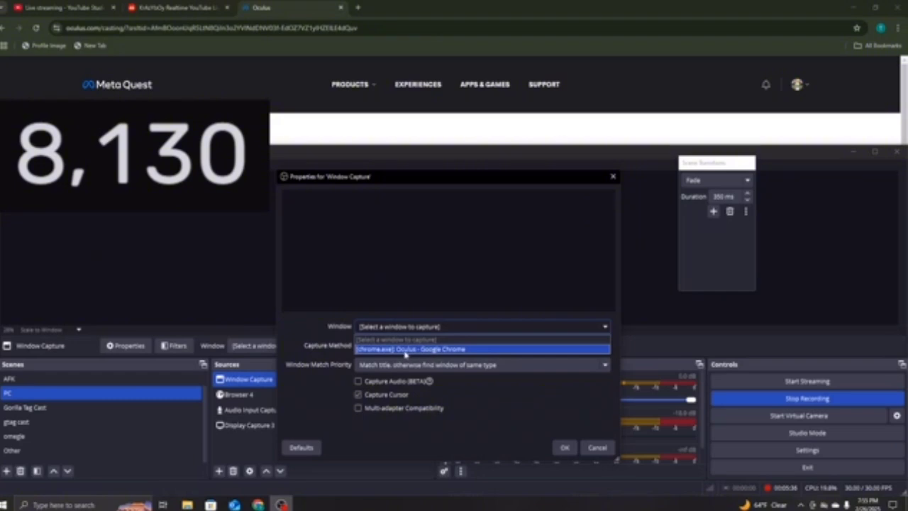
{"action": "left_click", "coordinate": [404, 350]}
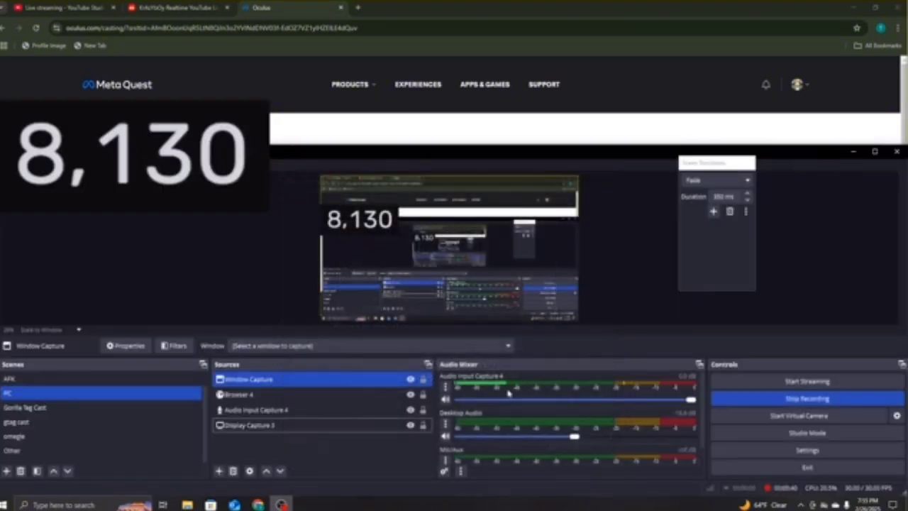
{"action": "key", "text": "super+d"}
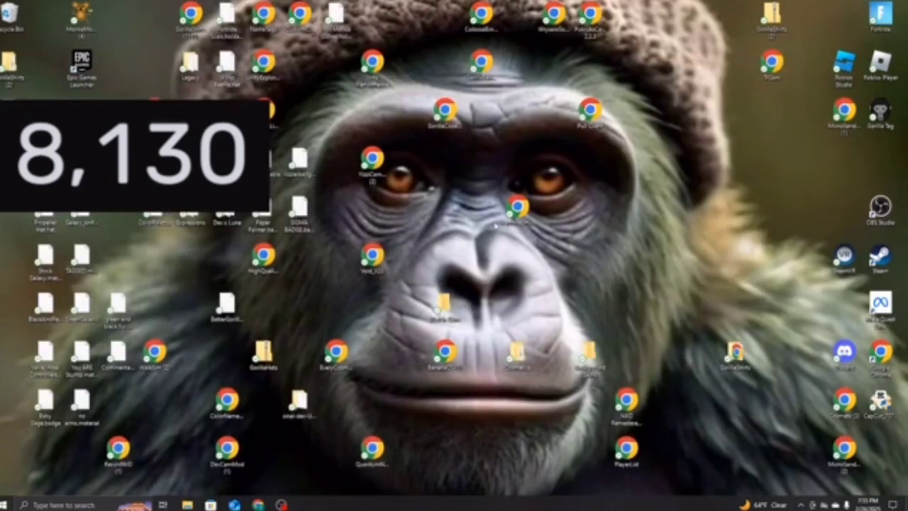